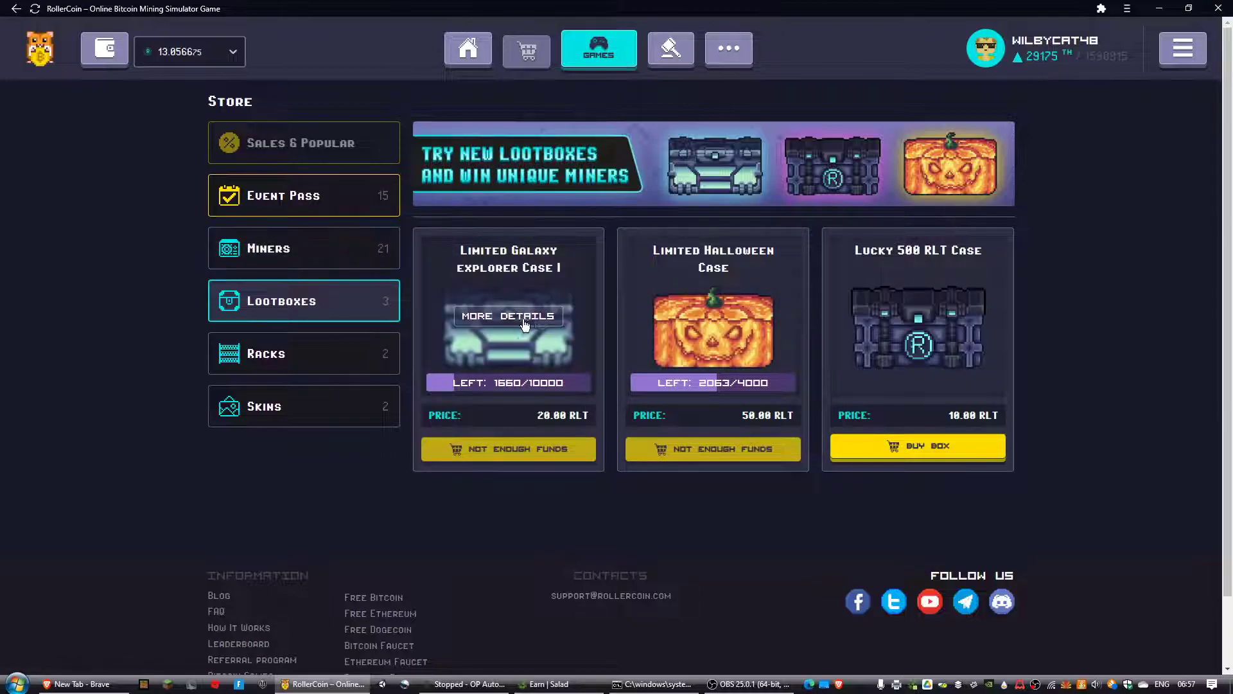
pyautogui.click(522, 321)
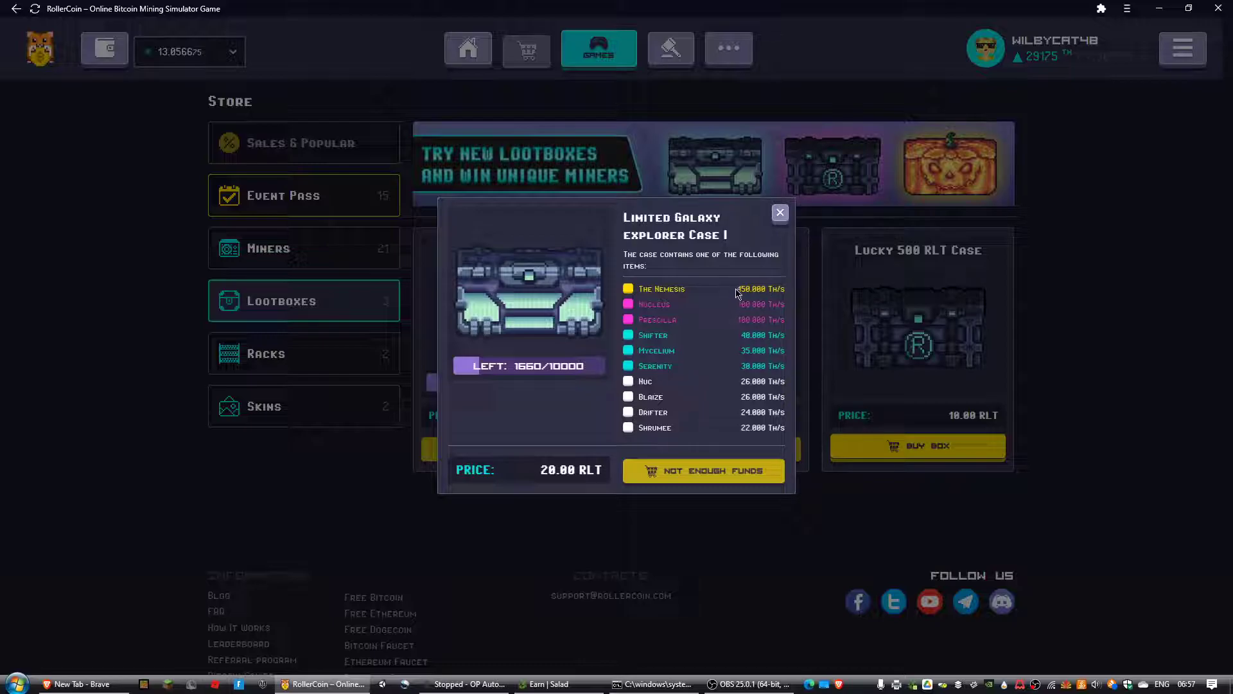
pyautogui.moveTo(737, 290); pyautogui.dragTo(798, 465)
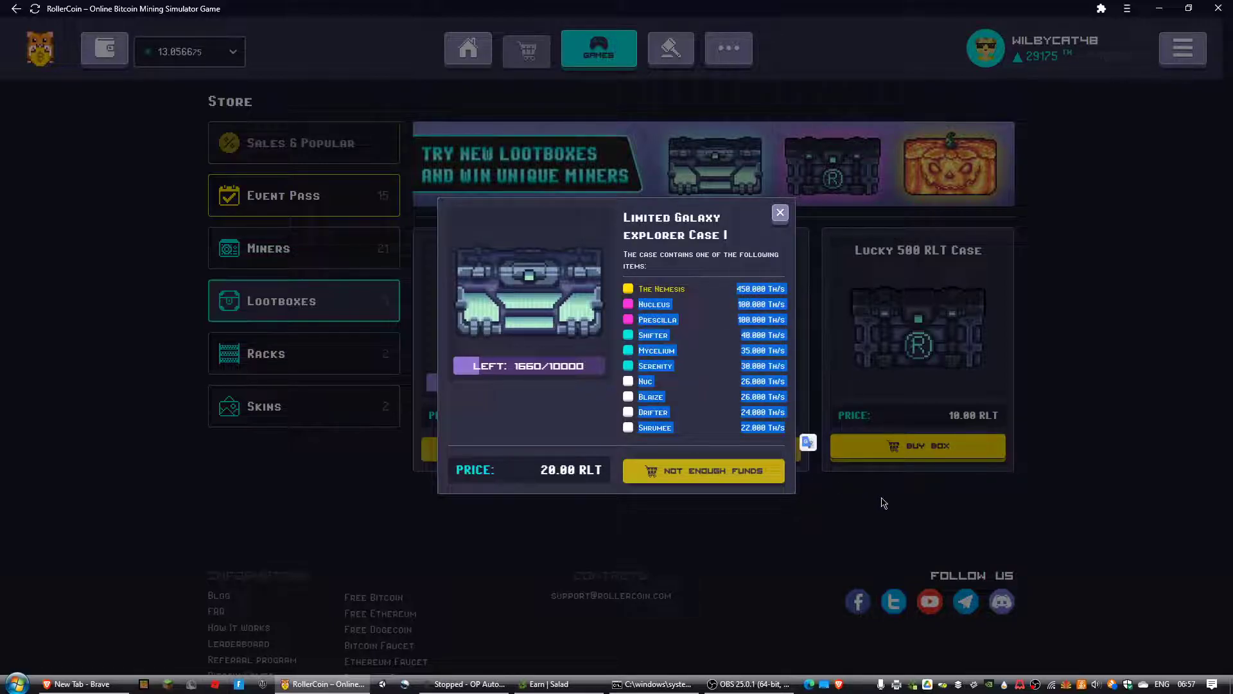
pyautogui.click(849, 527)
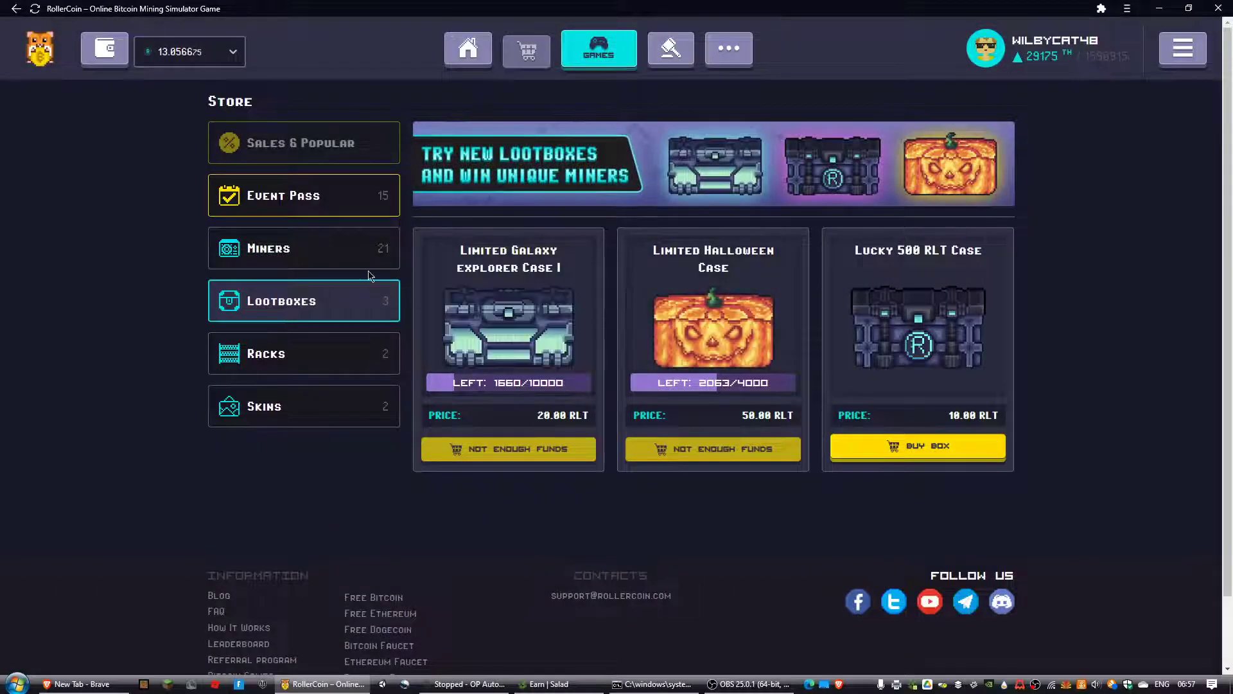
pyautogui.click(376, 253)
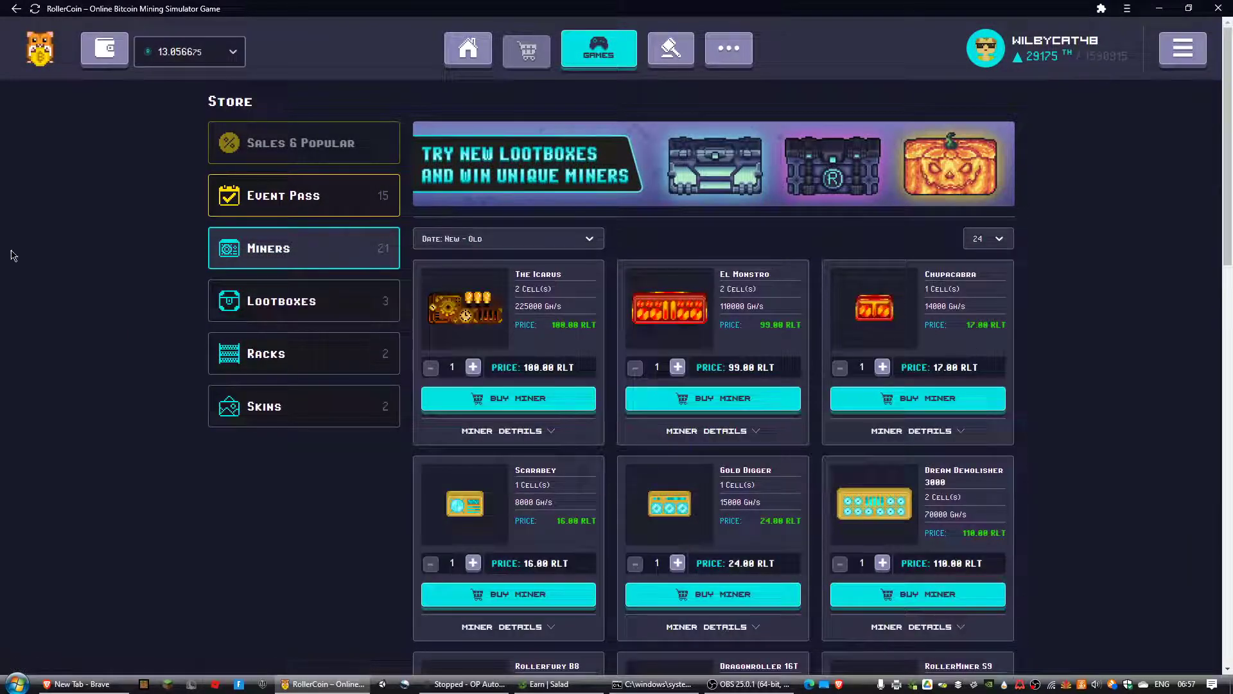
pyautogui.click(340, 318)
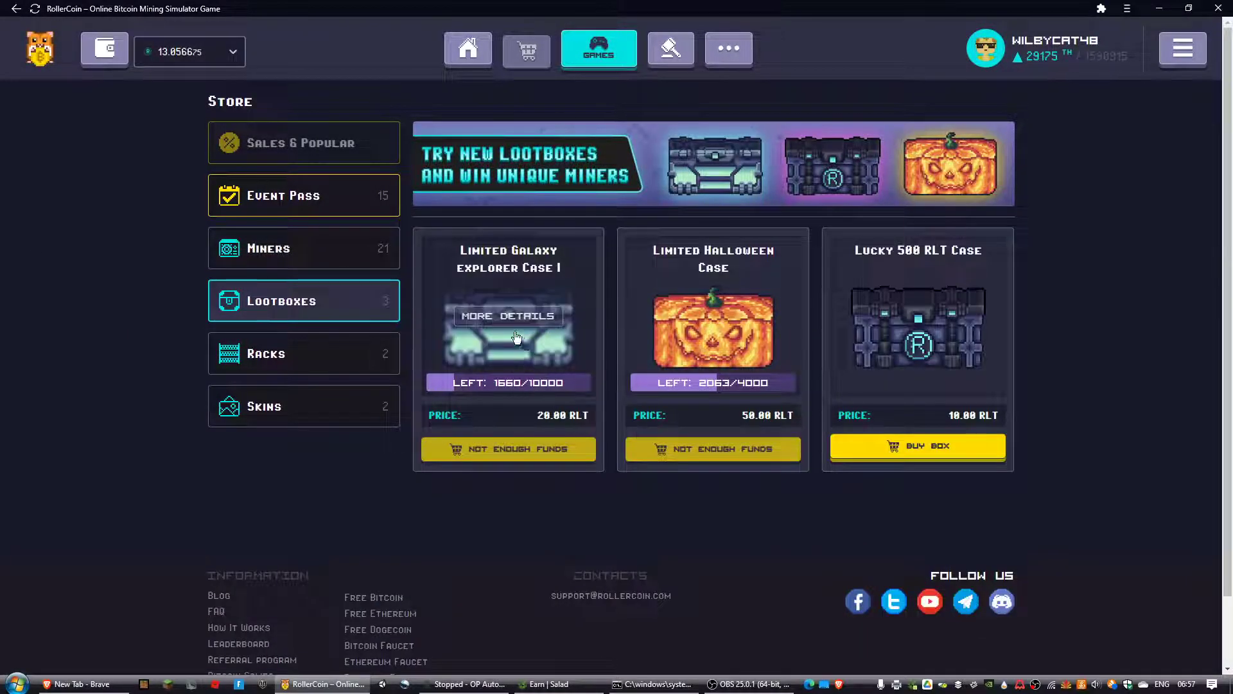
pyautogui.click(714, 318)
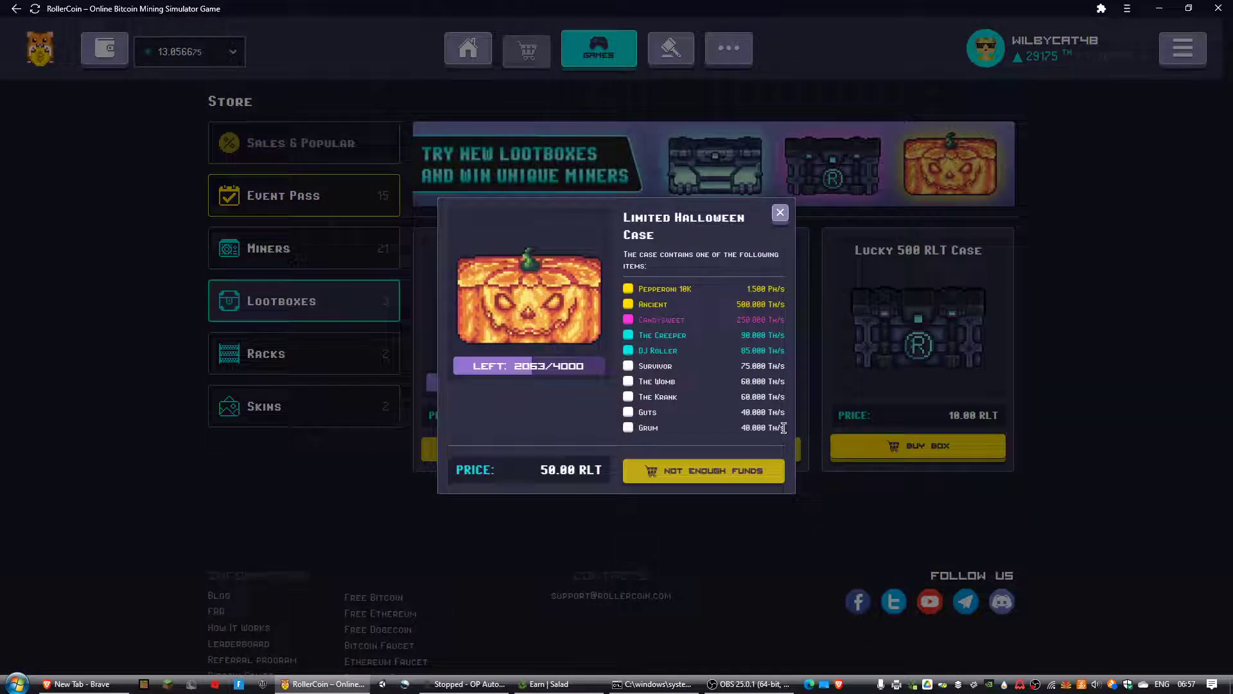
pyautogui.moveTo(784, 428)
pyautogui.mouseDown()
pyautogui.moveTo(639, 416)
pyautogui.moveTo(627, 323)
pyautogui.moveTo(766, 449)
pyautogui.mouseUp()
pyautogui.click(617, 348)
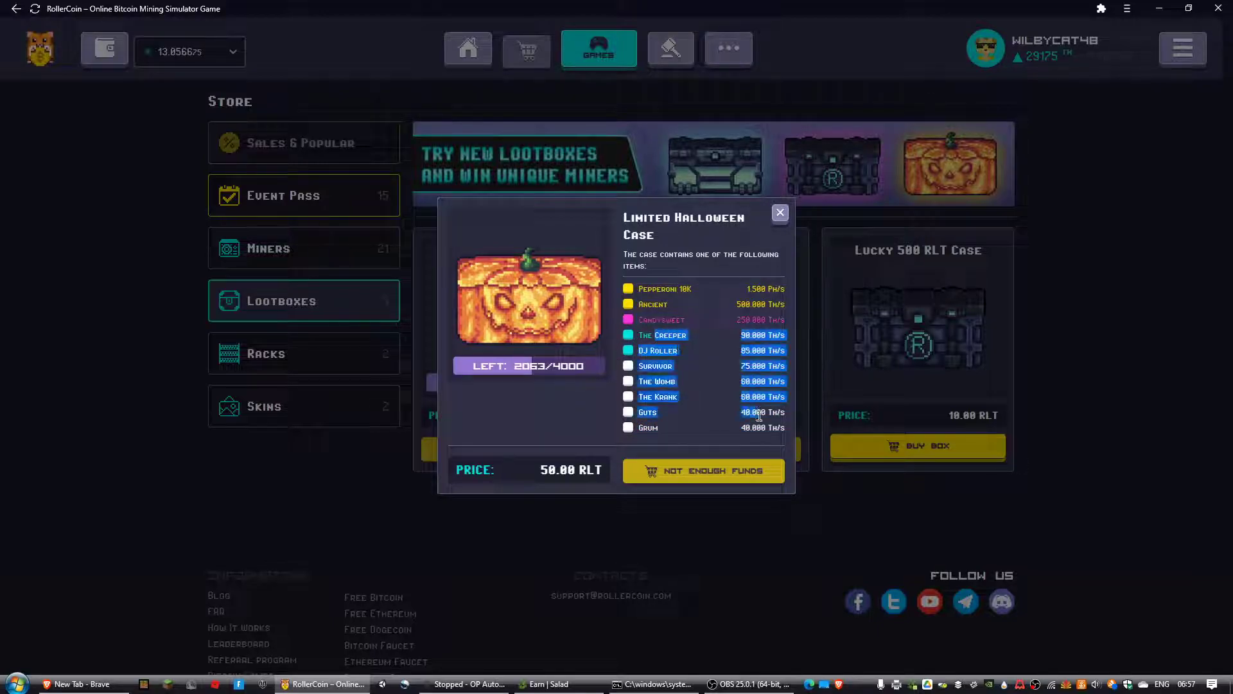
pyautogui.click(734, 439)
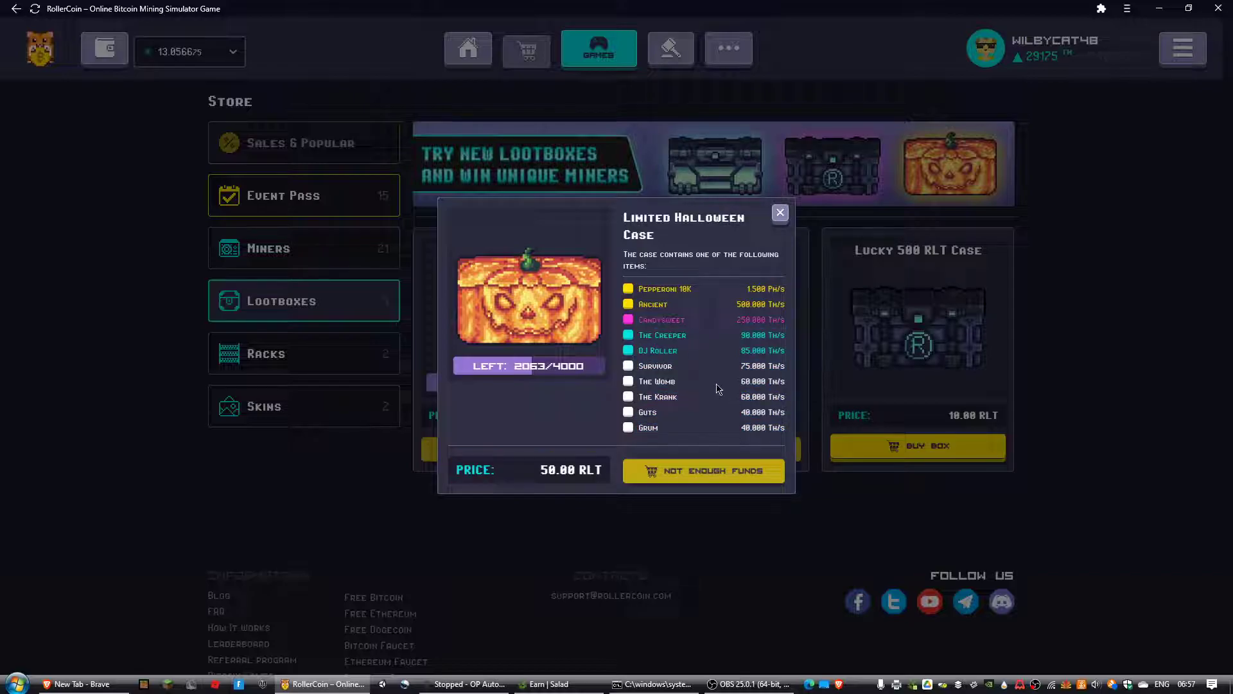
pyautogui.click(781, 213)
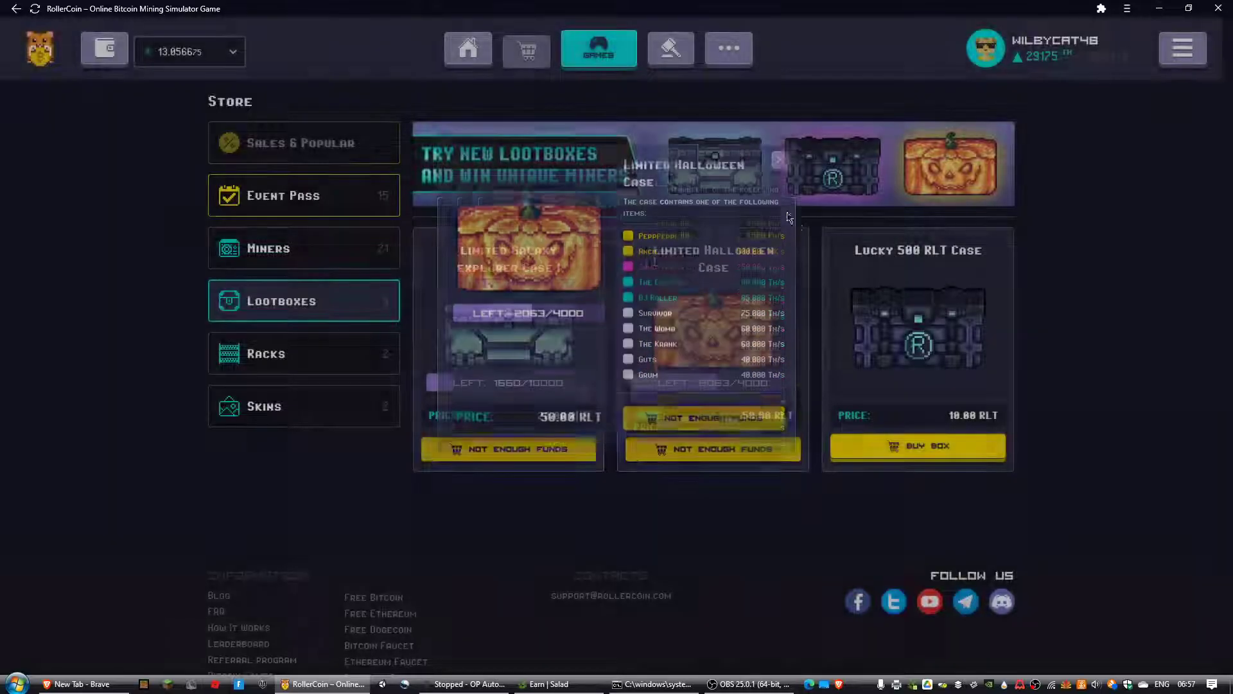
pyautogui.click(940, 318)
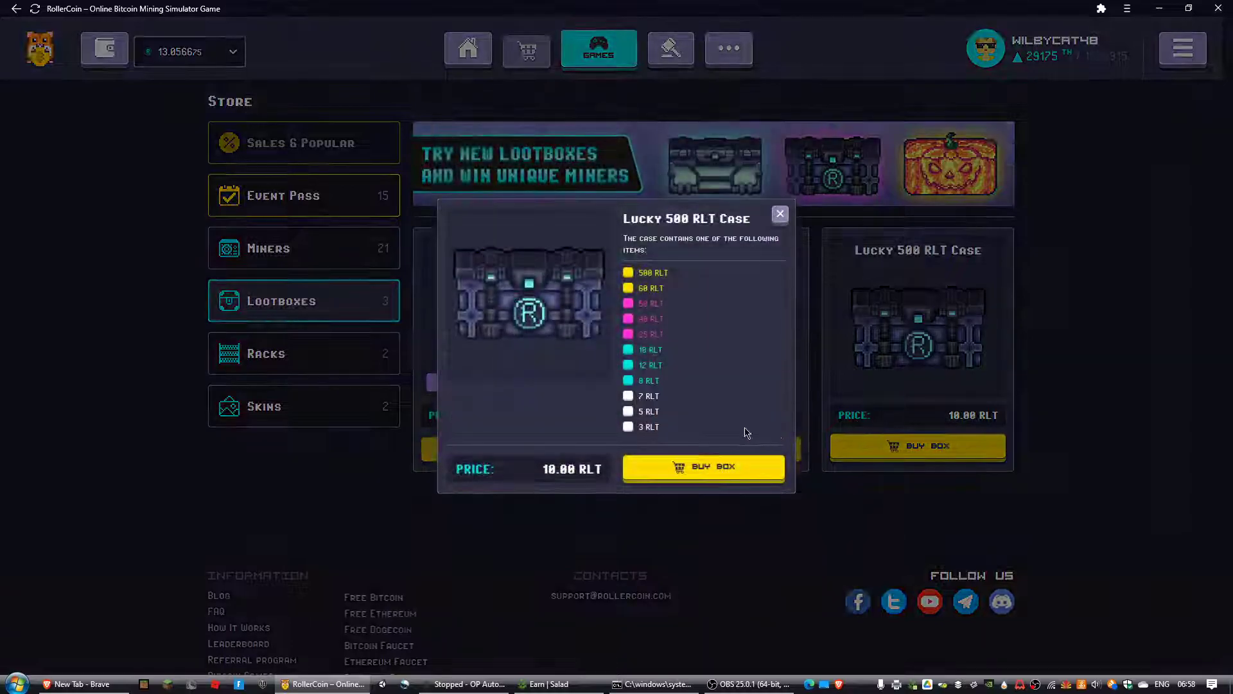
pyautogui.click(780, 220)
pyautogui.click(753, 683)
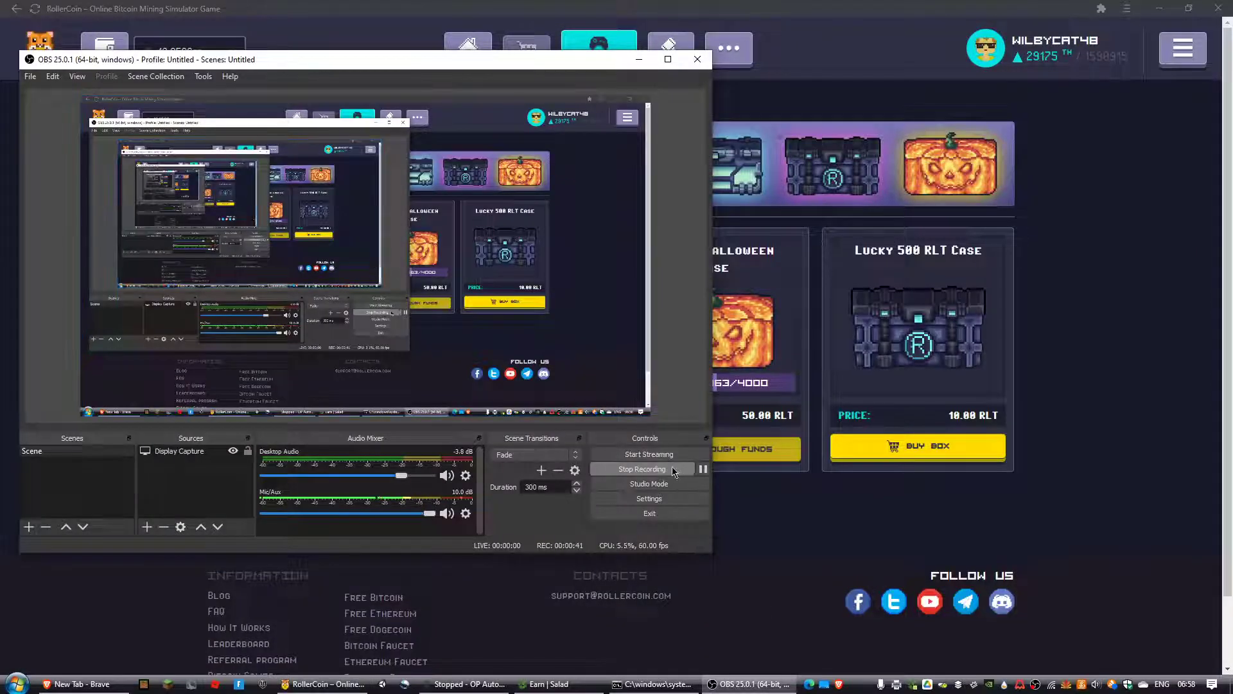